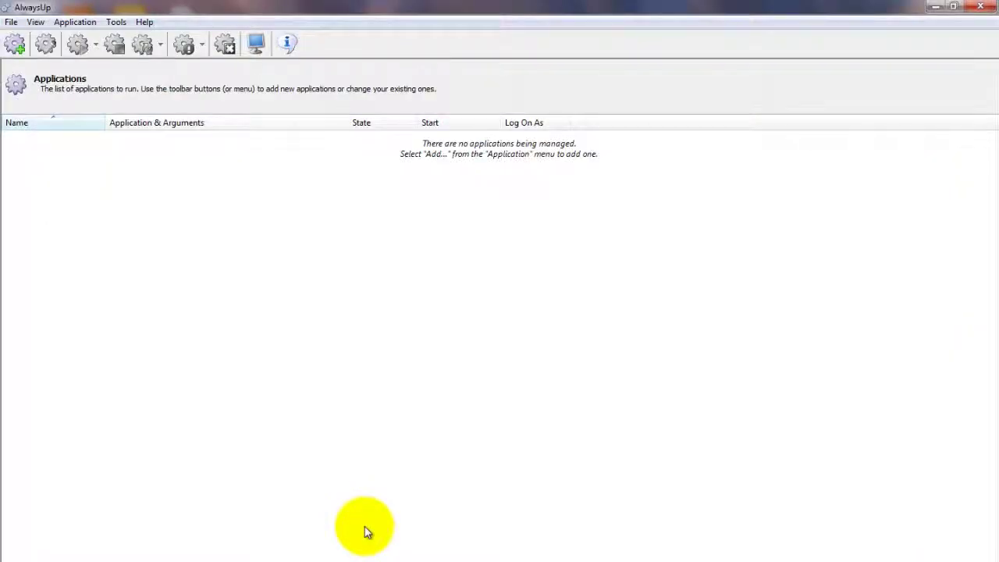
Add a new application whose path is OUTLOOK.EXE in Program Files\Microsoft Office\Office15
click(74, 23)
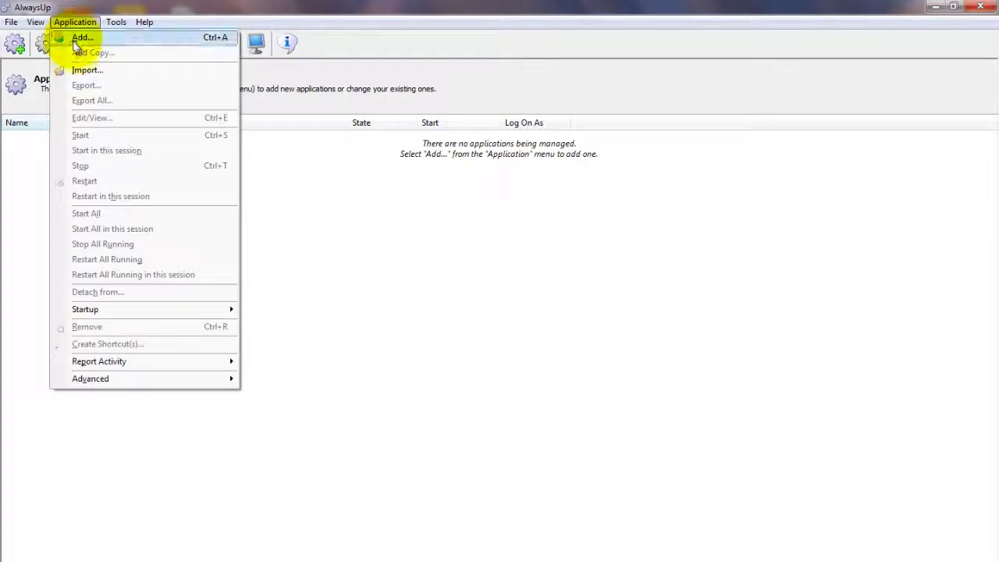
click(75, 41)
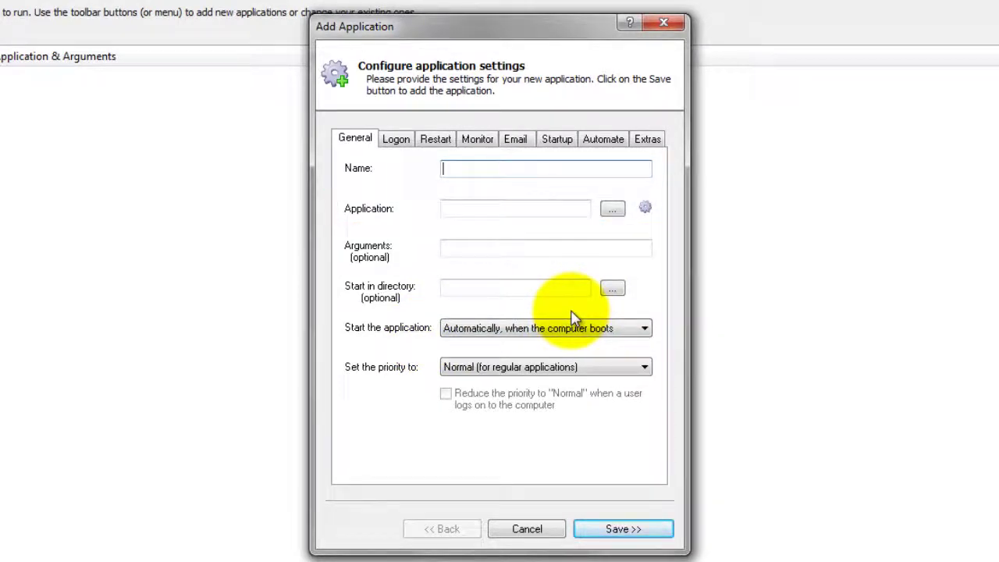
click(612, 209)
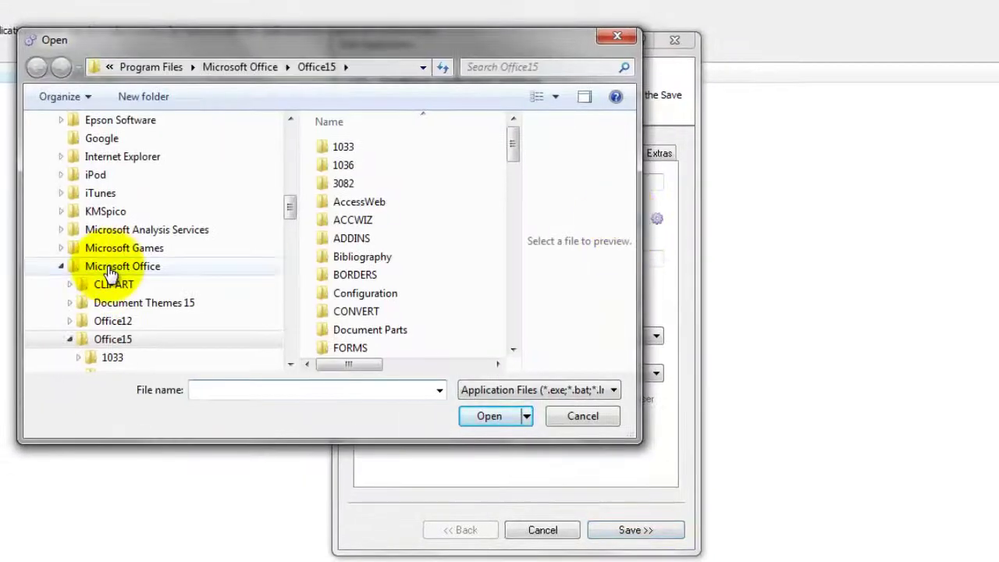
click(109, 269)
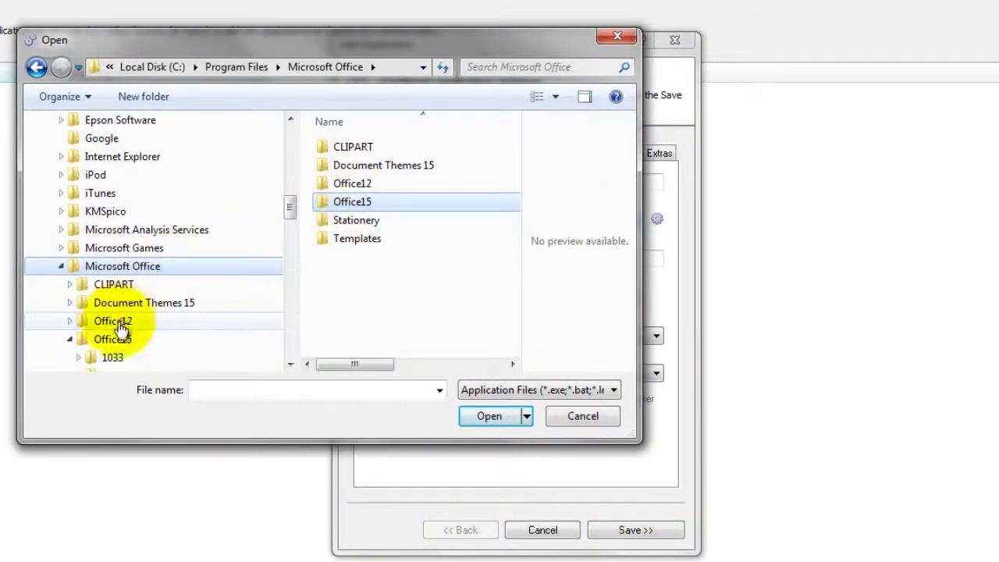
click(115, 345)
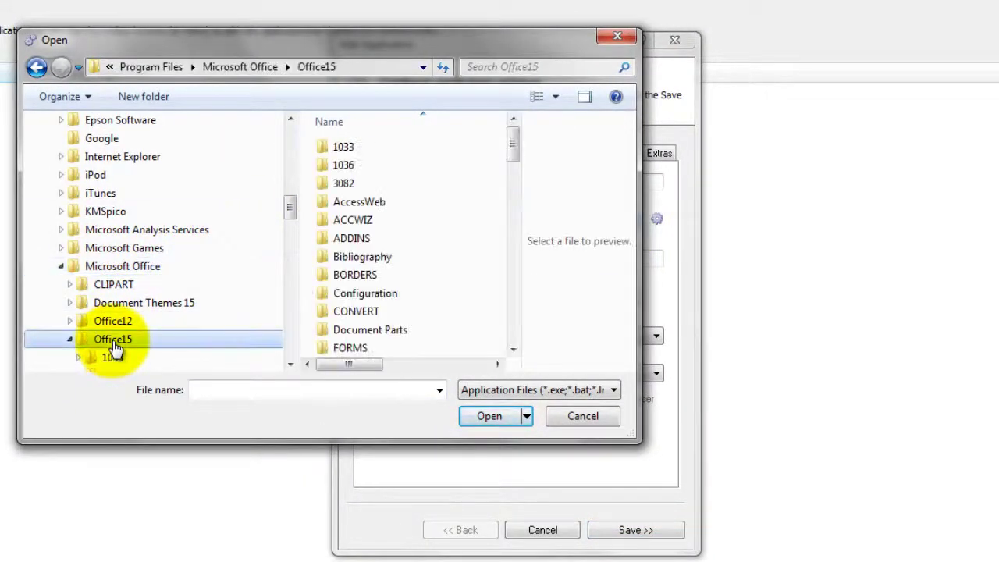
click(360, 312)
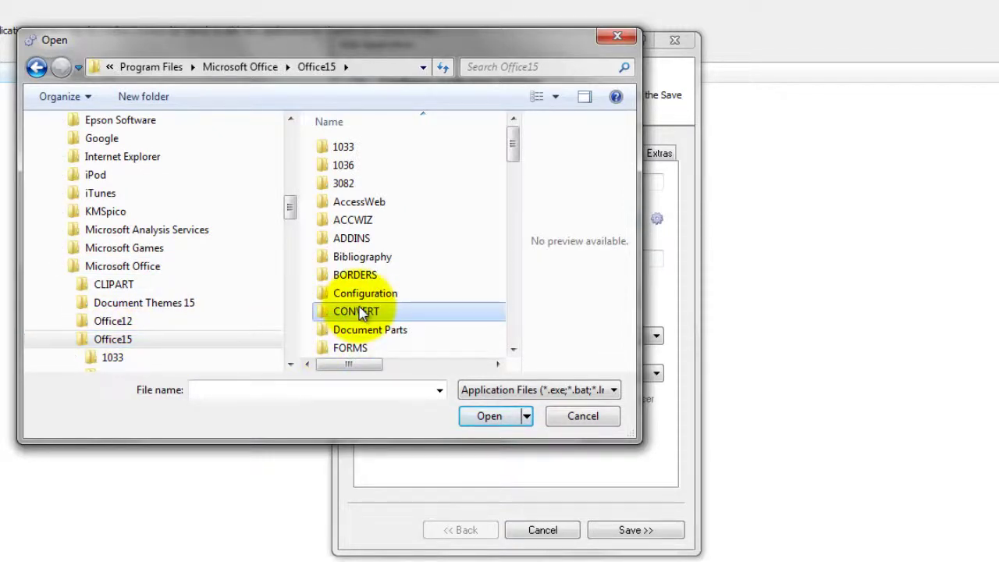
key(o)
key(Down)
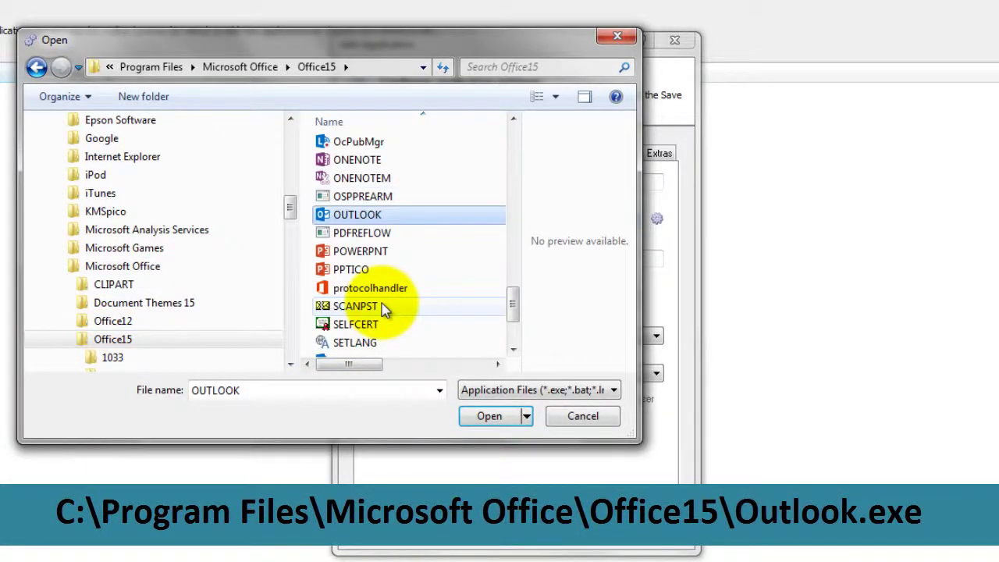
click(478, 420)
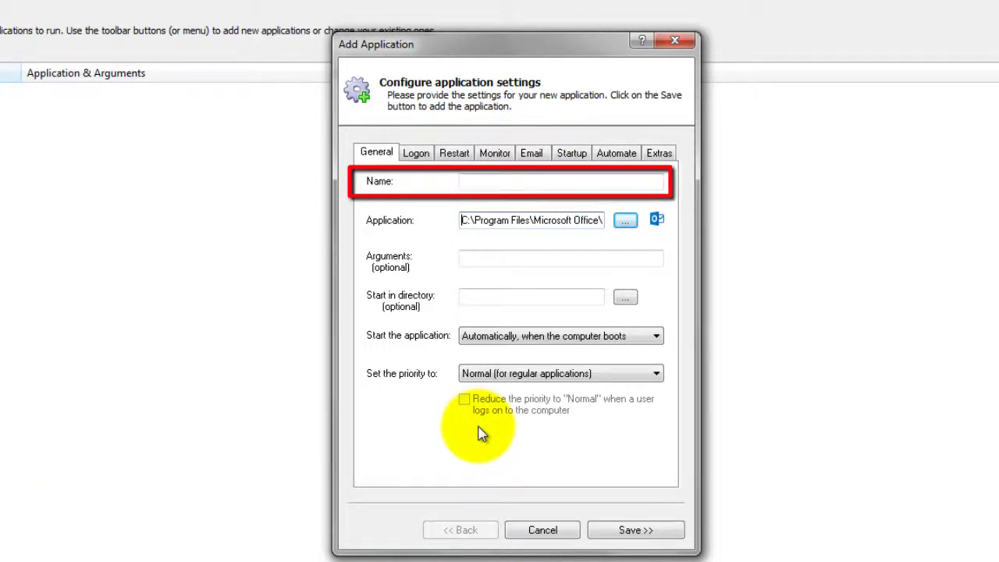
Name the new application 'OUTLOOK 2013'
click(491, 181)
text(OUTLOOK)
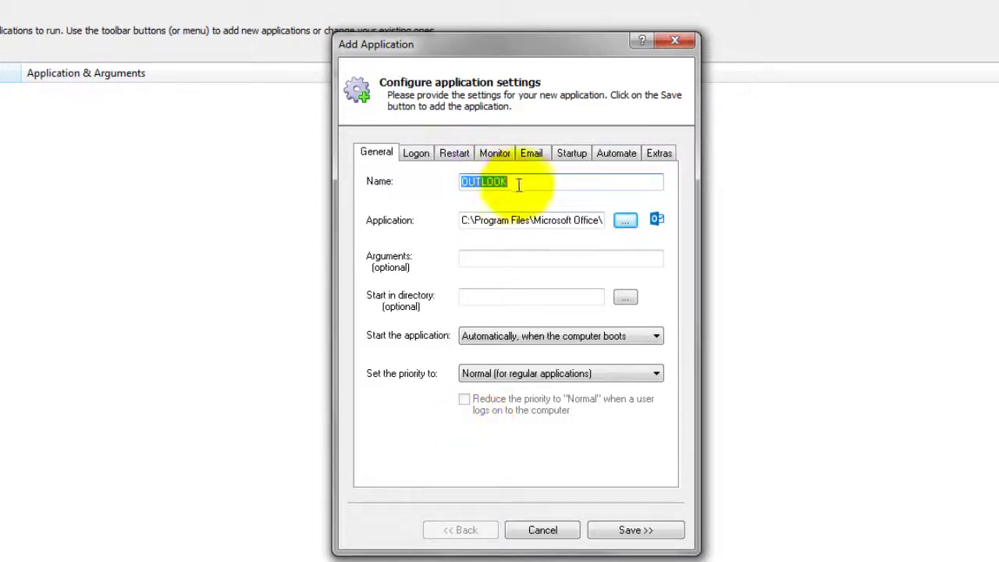
click(520, 182)
text(2)
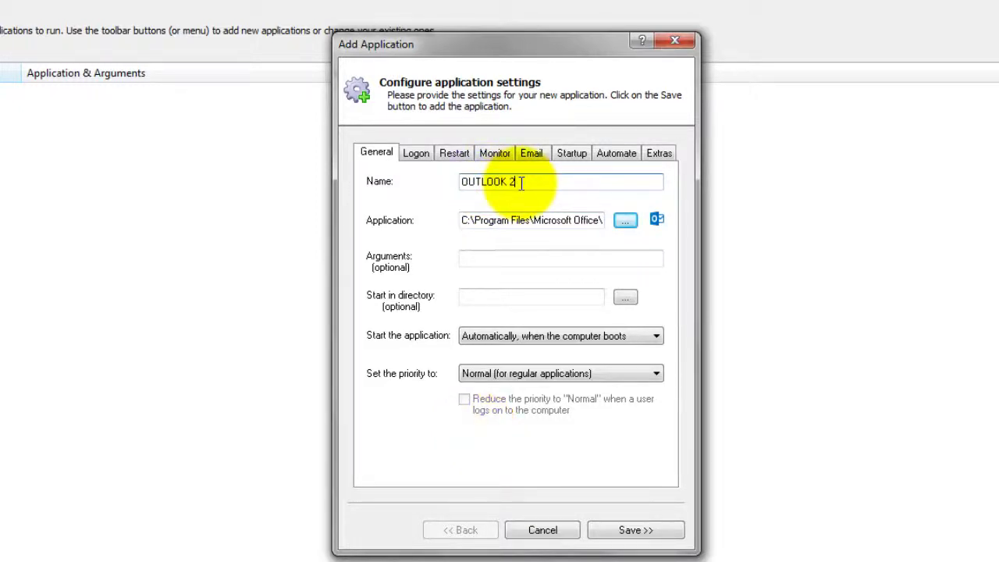
text(013)
On the Logon tab, run it under a specific user account, entering the user name and password
click(416, 154)
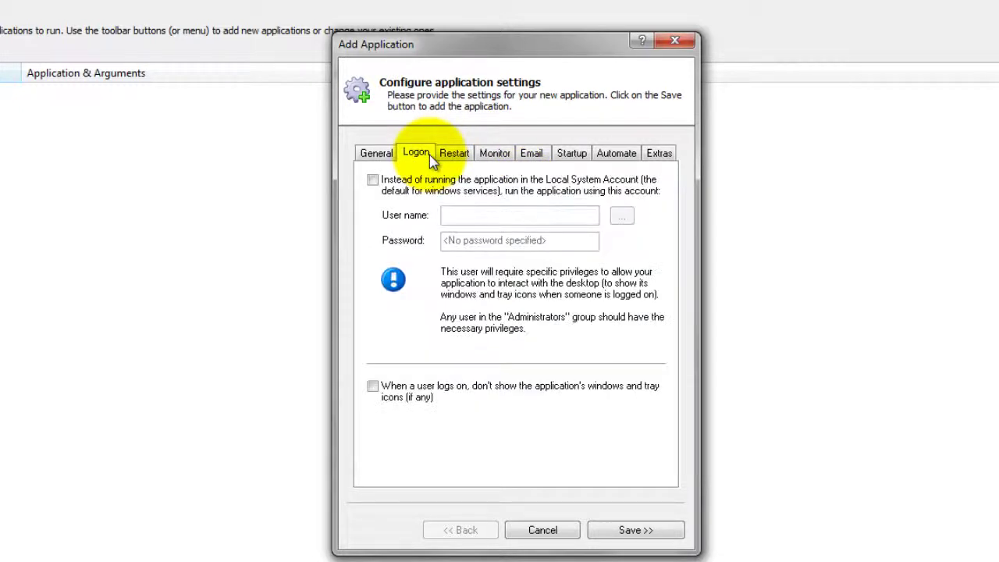
click(373, 180)
click(466, 218)
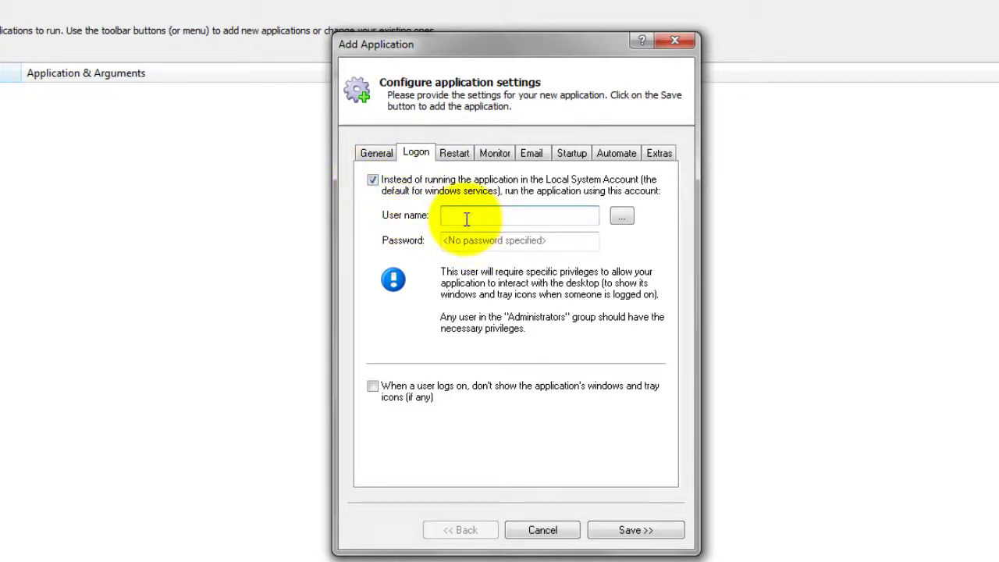
text(user)
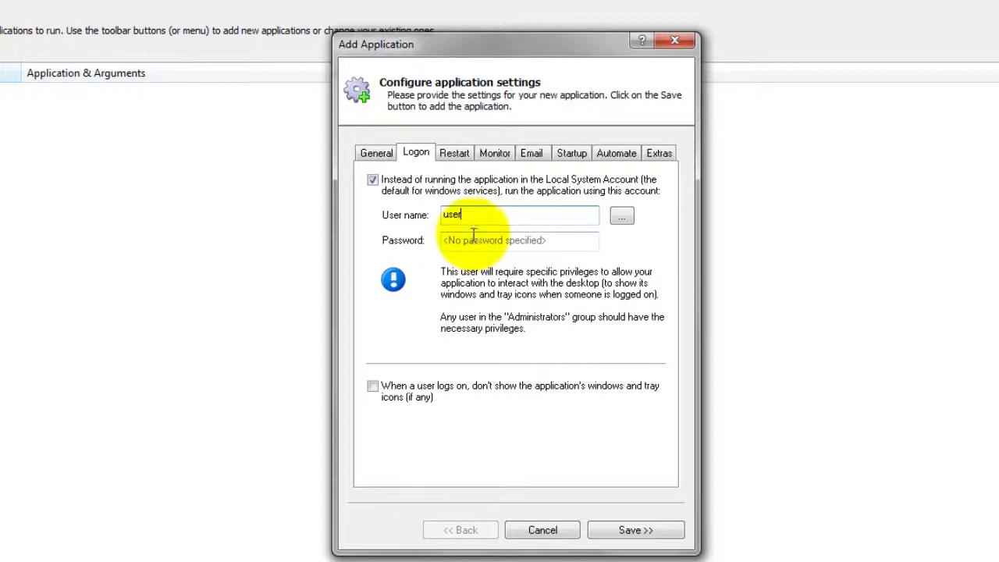
click(471, 242)
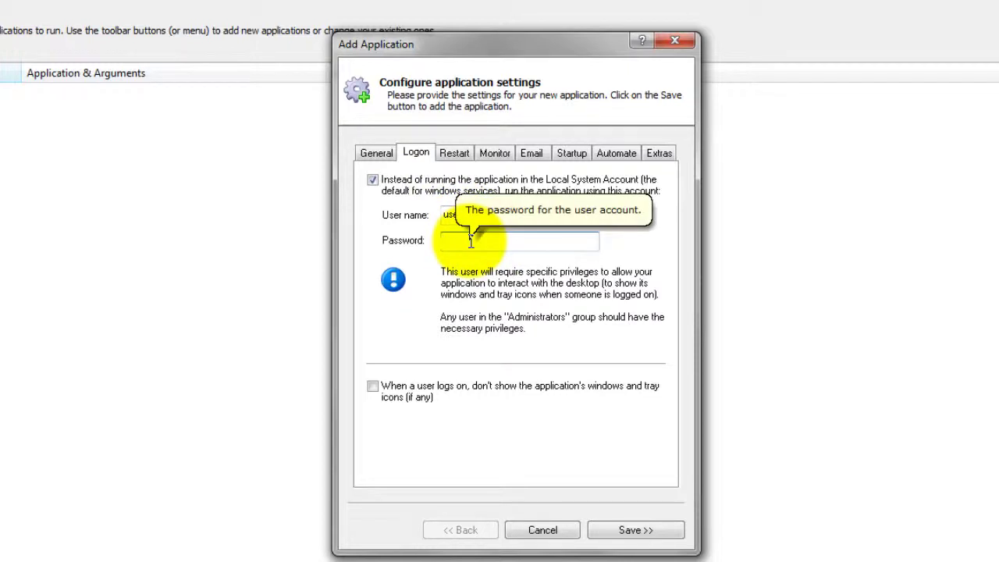
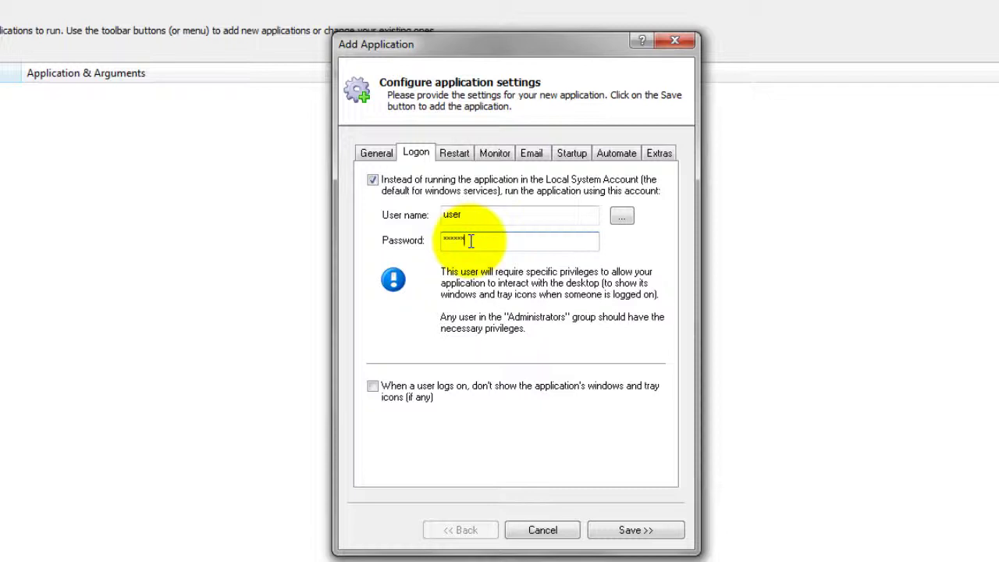
On the Startup tab, require the Windows networking components to start first, then save the application
click(572, 156)
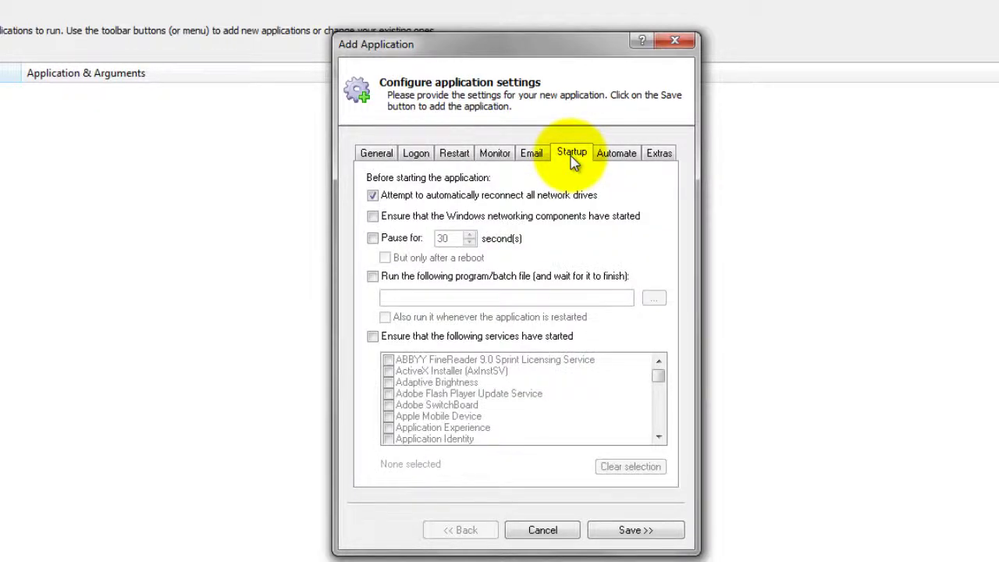
click(373, 216)
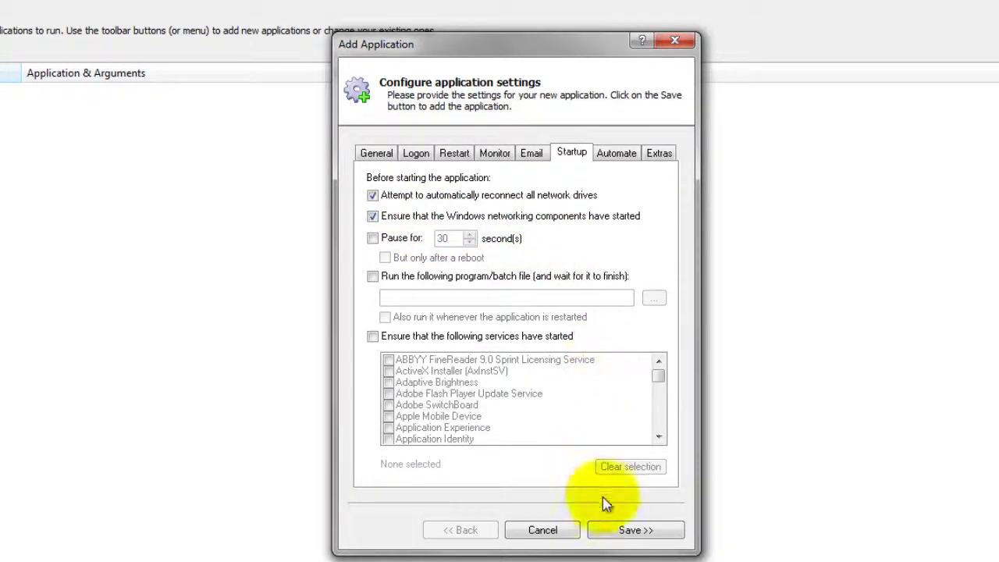
click(614, 530)
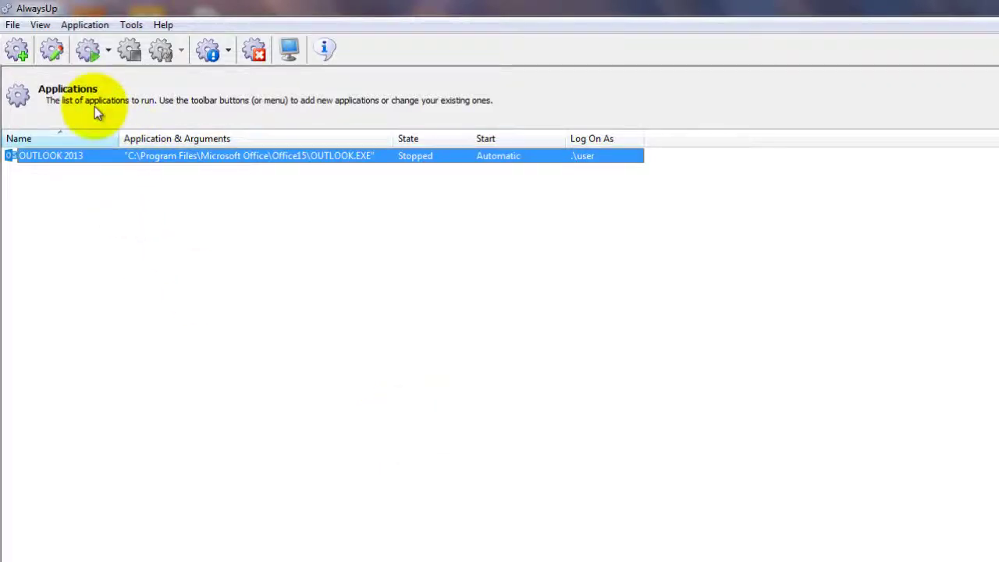
Start the OUTLOOK 2013 service from the Application menu and wait until it shows Running
click(78, 26)
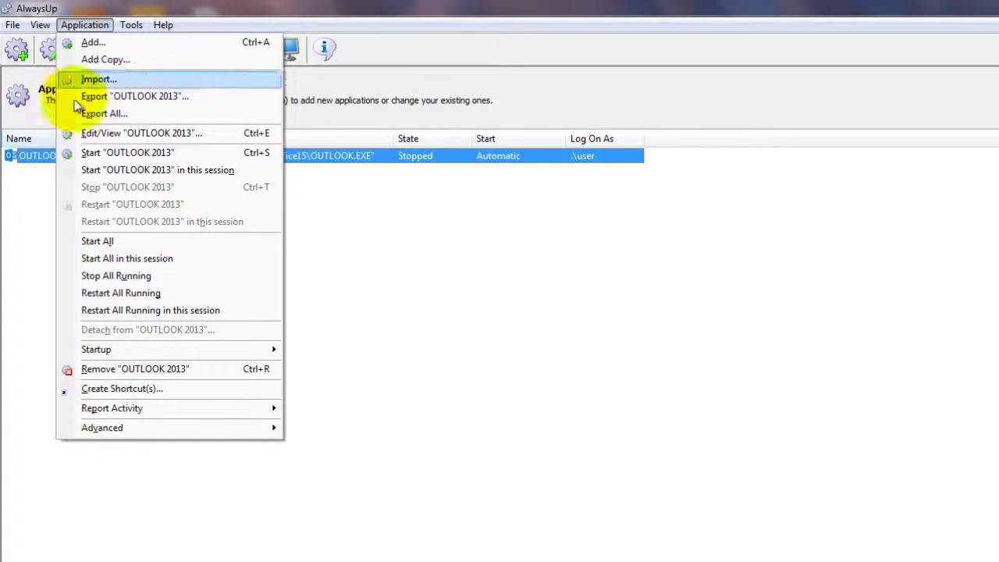
click(82, 153)
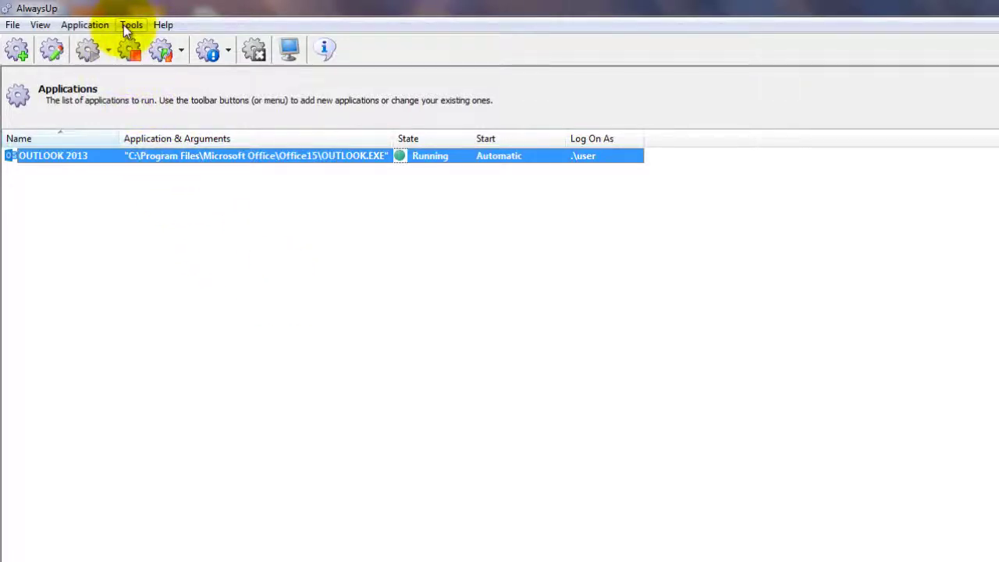
click(88, 26)
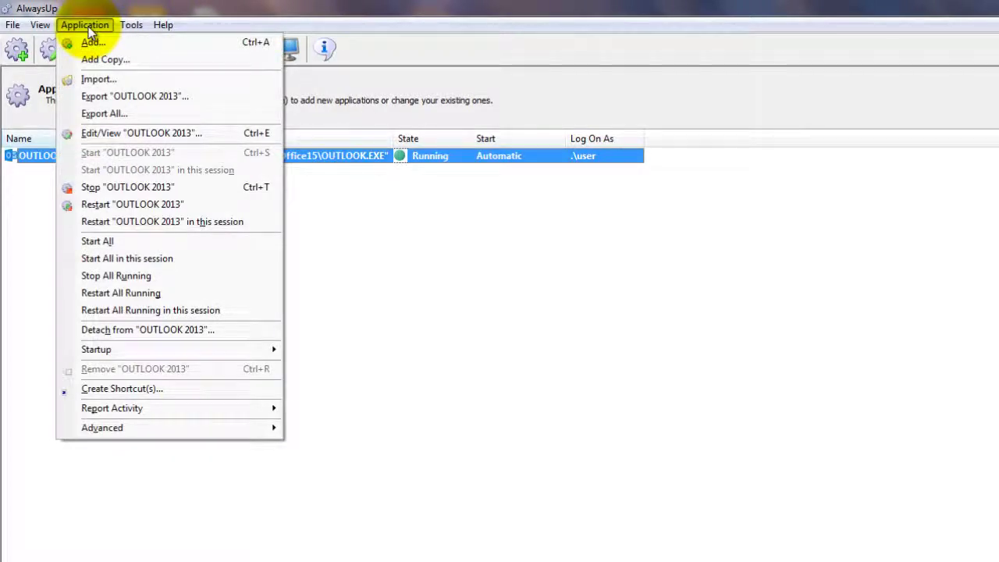
click(89, 26)
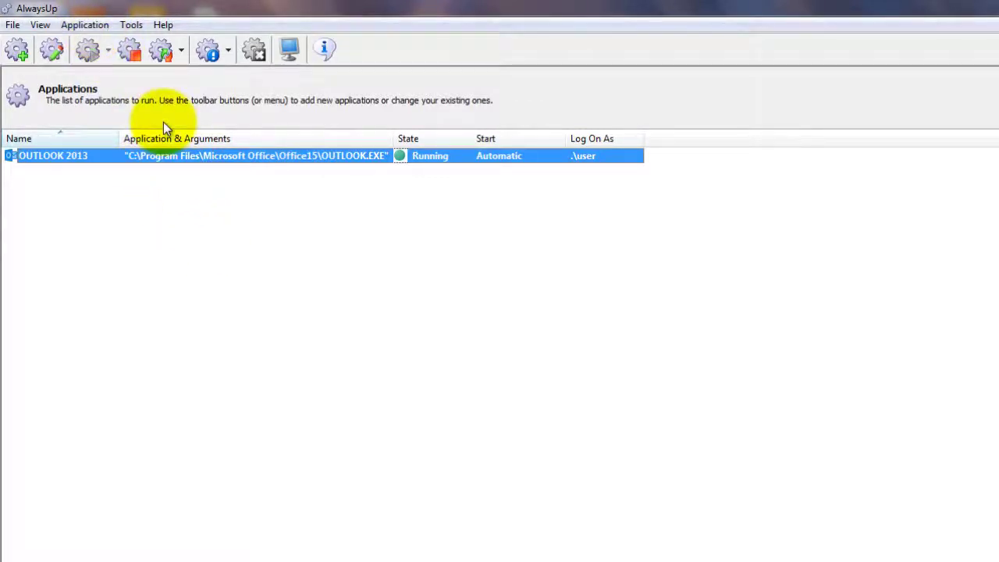
Check the Session 0 desktop, then start OUTLOOK 2013 again from the Application menu
click(130, 25)
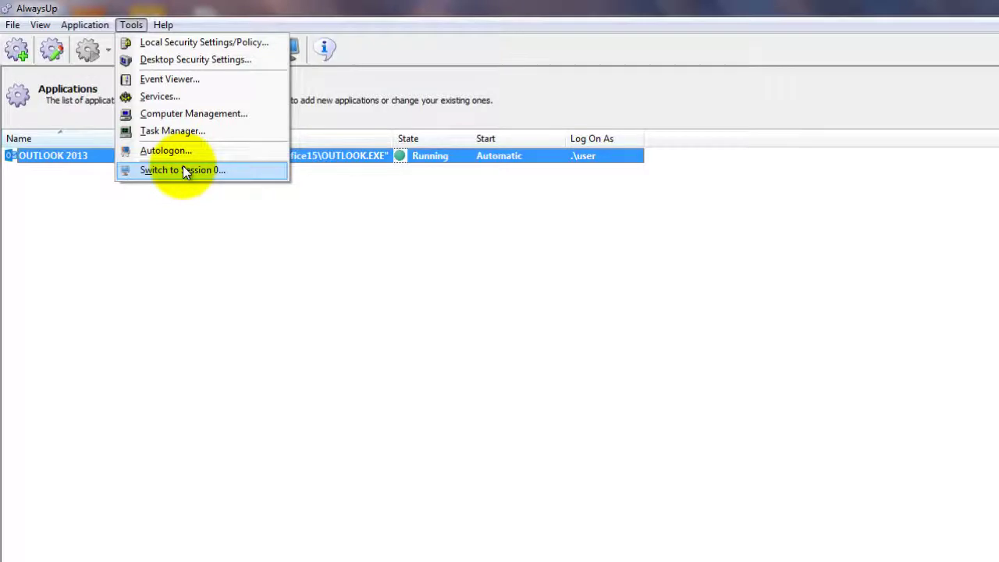
click(182, 169)
click(172, 152)
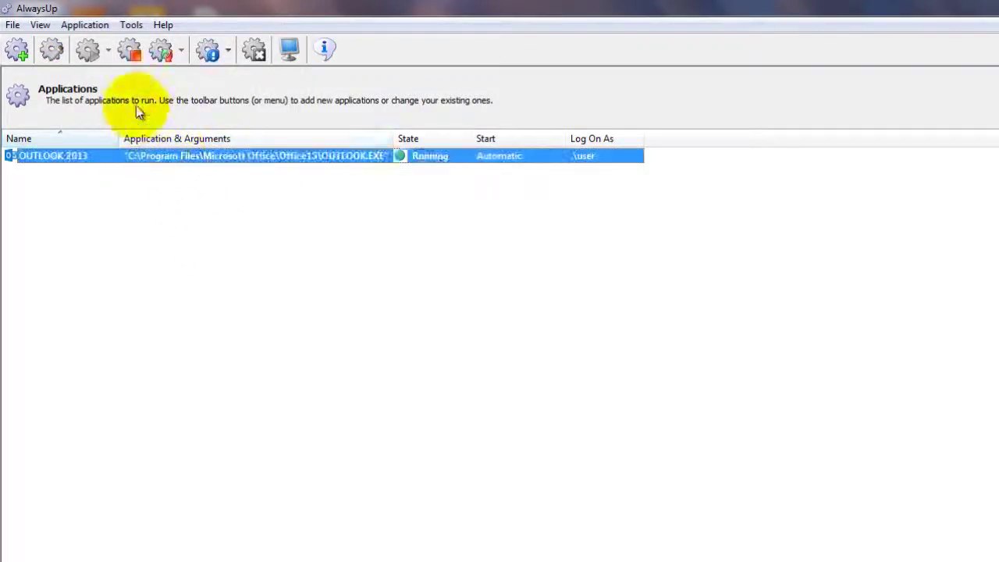
click(84, 25)
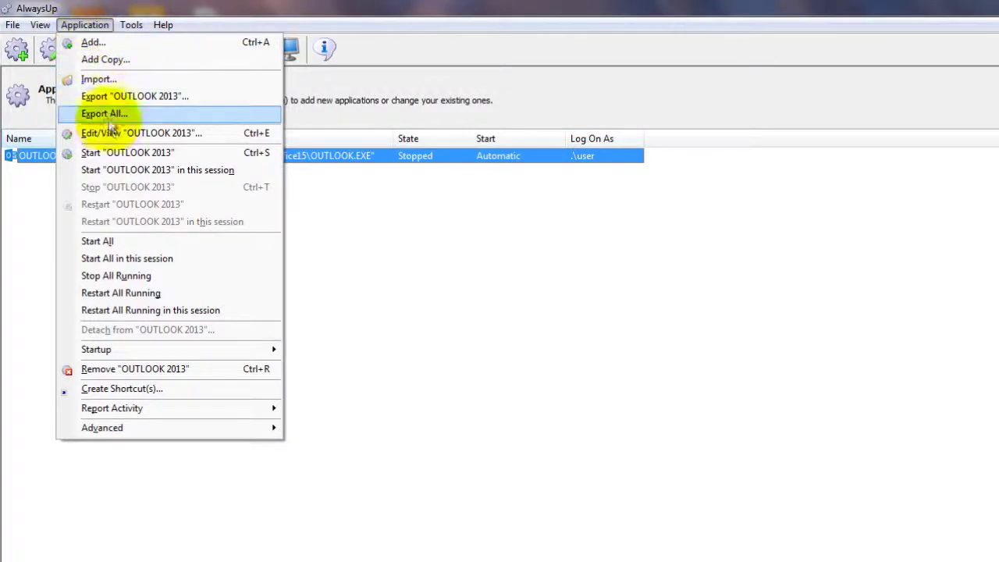
click(122, 168)
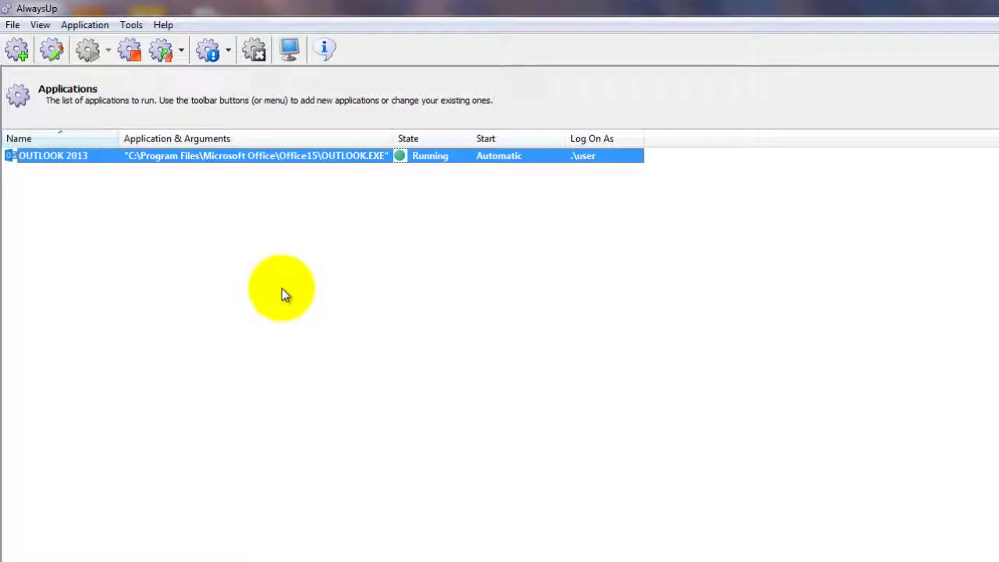
Open the Edit/View settings dialog for OUTLOOK 2013 from the Application menu
click(78, 25)
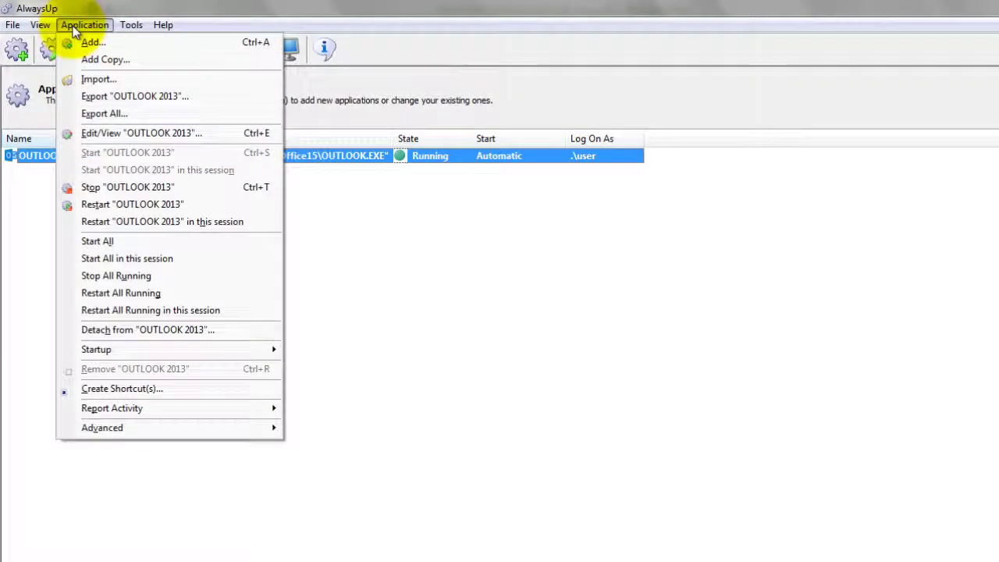
click(85, 133)
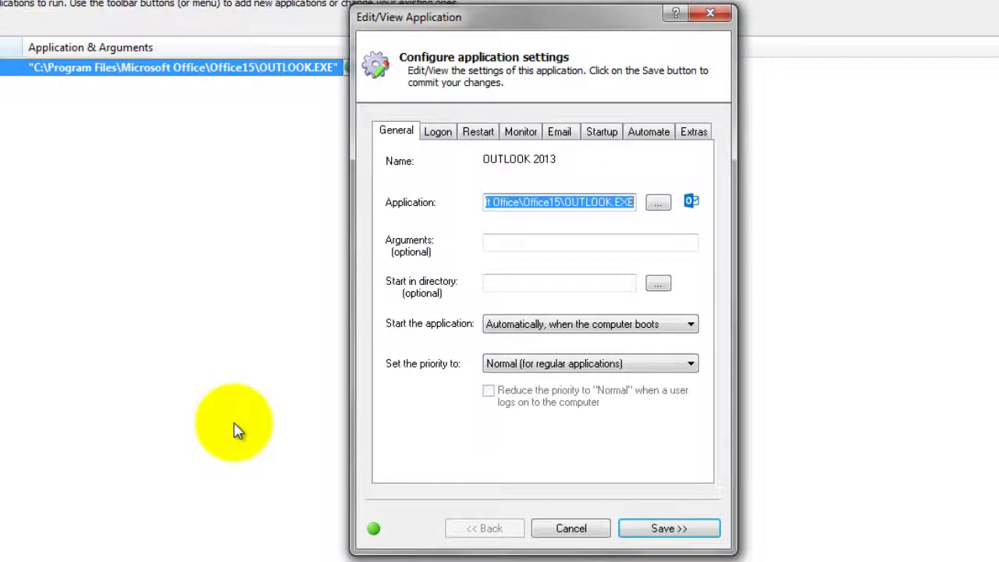